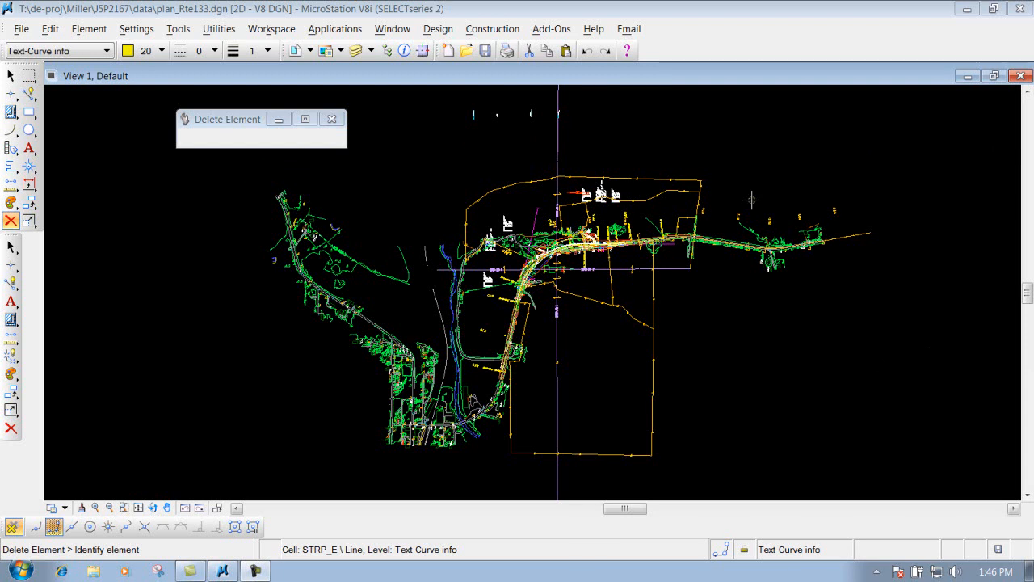
# Open the Preliminary Plan settings, enlarge the settings window and look through the strip map scale groups.
pyautogui.click(443, 33)
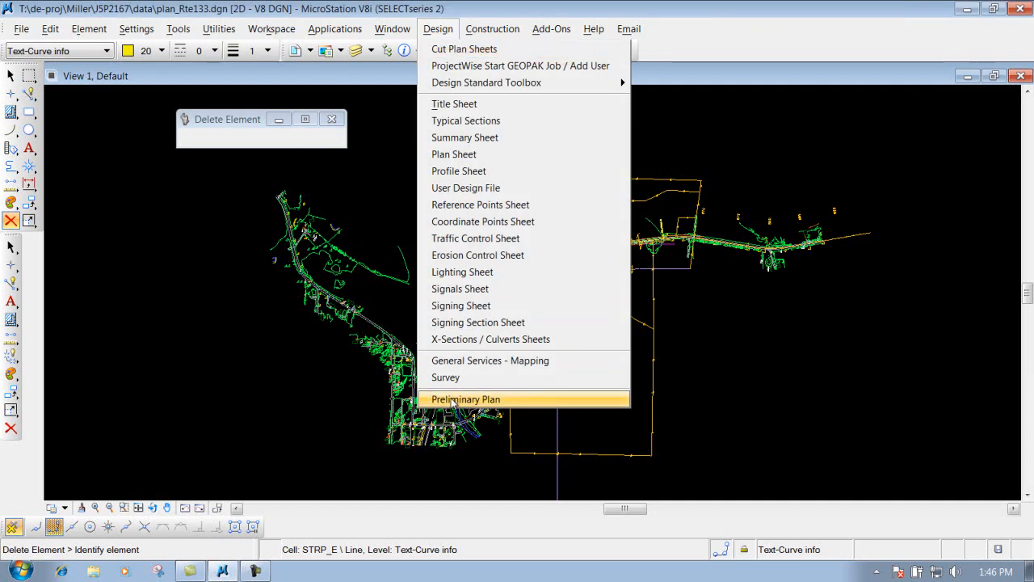
pyautogui.click(453, 400)
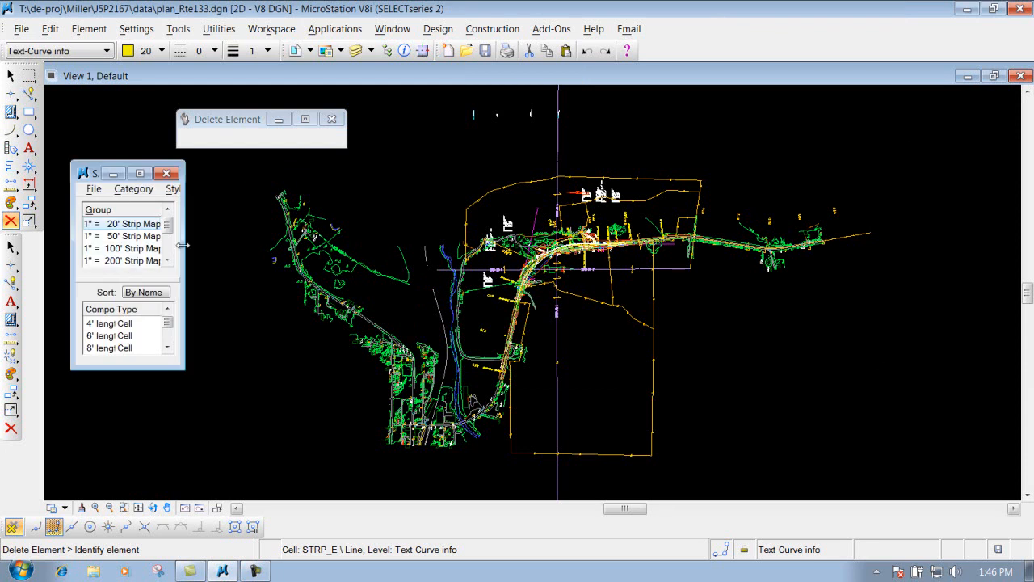
pyautogui.moveTo(184, 241); pyautogui.dragTo(248, 241)
pyautogui.moveTo(135, 176); pyautogui.dragTo(126, 170)
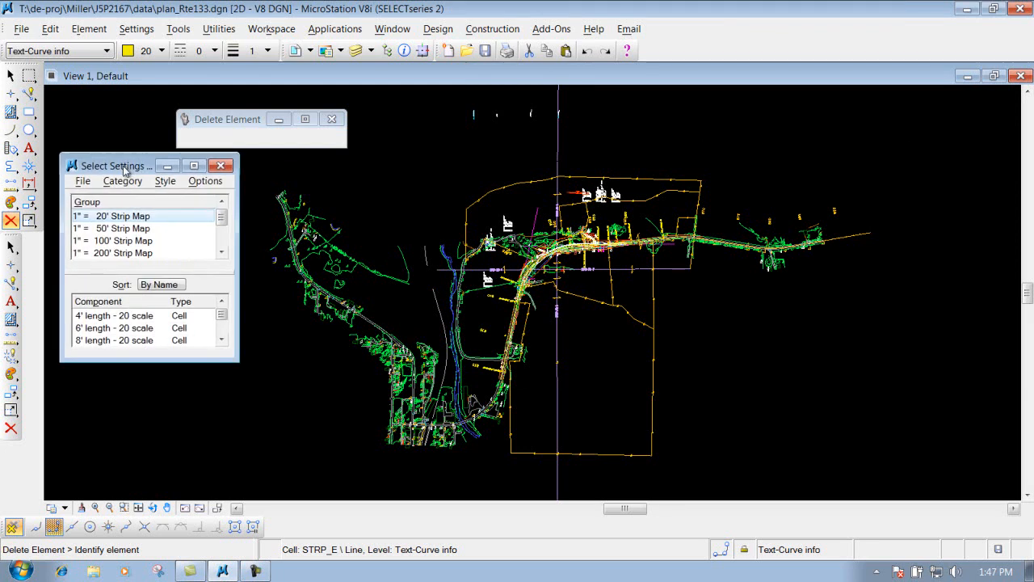
pyautogui.click(221, 253)
pyautogui.click(221, 253)
pyautogui.click(220, 253)
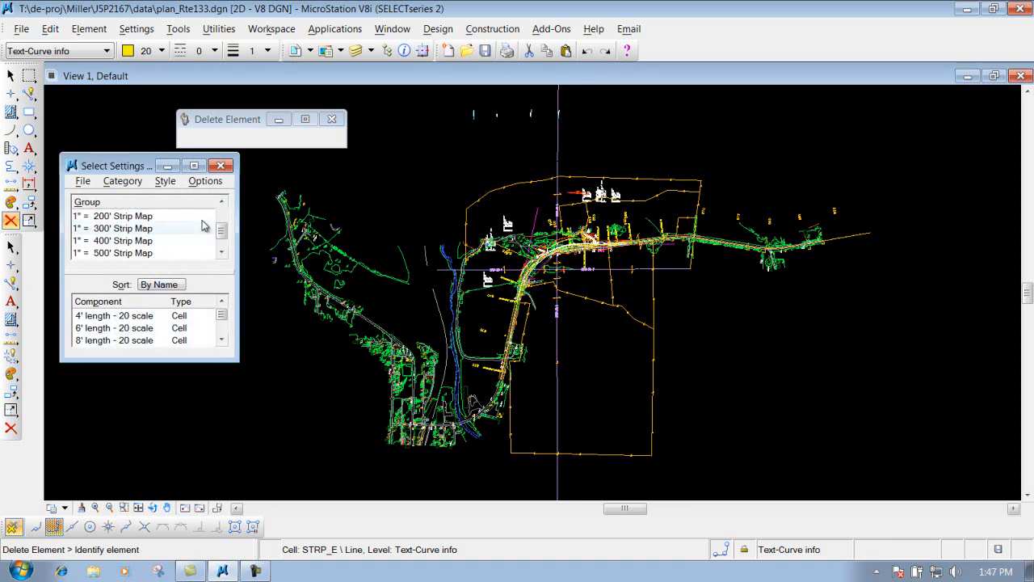
pyautogui.click(221, 201)
pyautogui.click(221, 202)
pyautogui.click(222, 202)
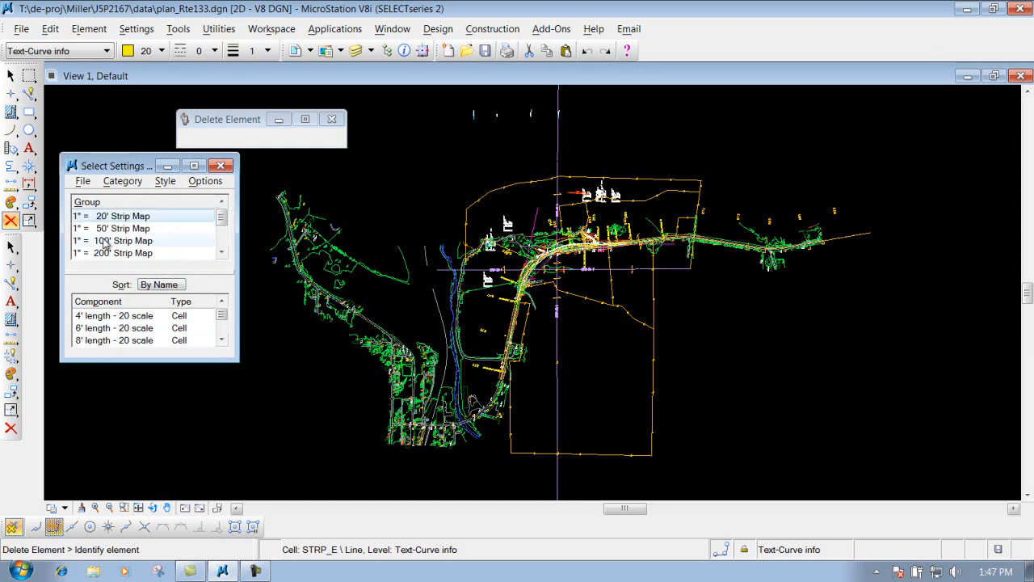
# Activate the 8' length - 100 scale cell from the 1" = 100' Strip Map group.
pyautogui.click(104, 240)
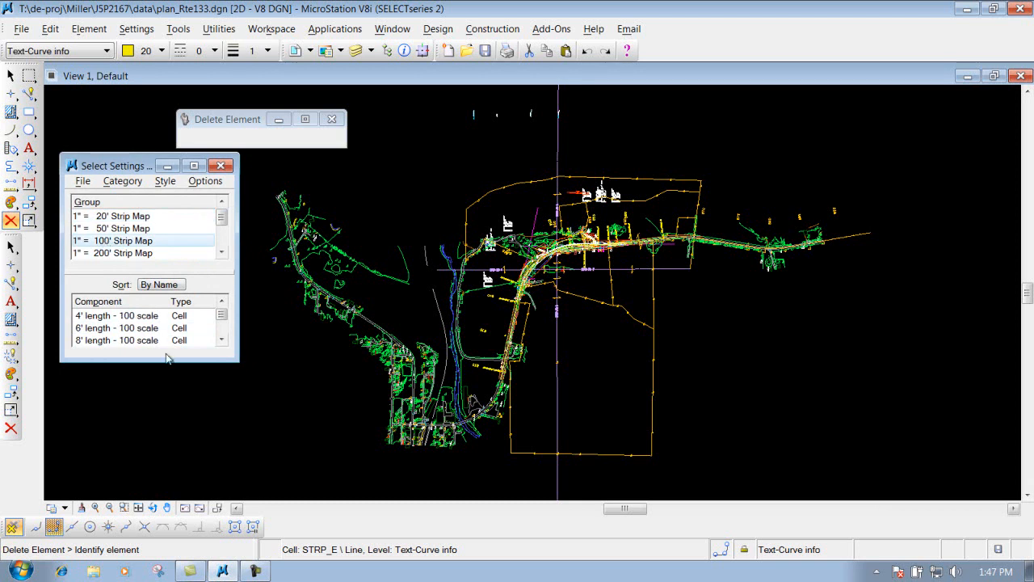
pyautogui.click(97, 319)
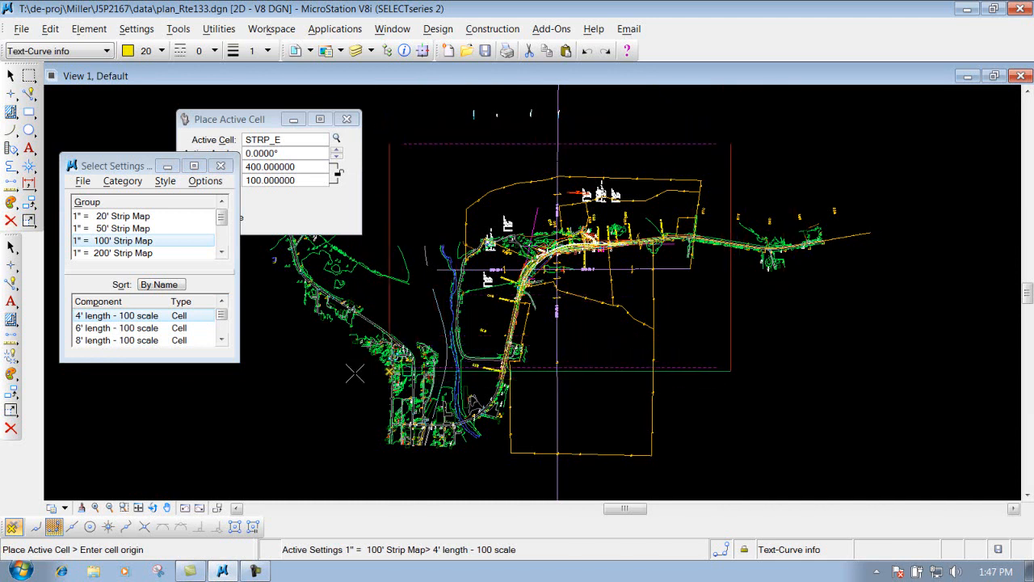
pyautogui.click(121, 340)
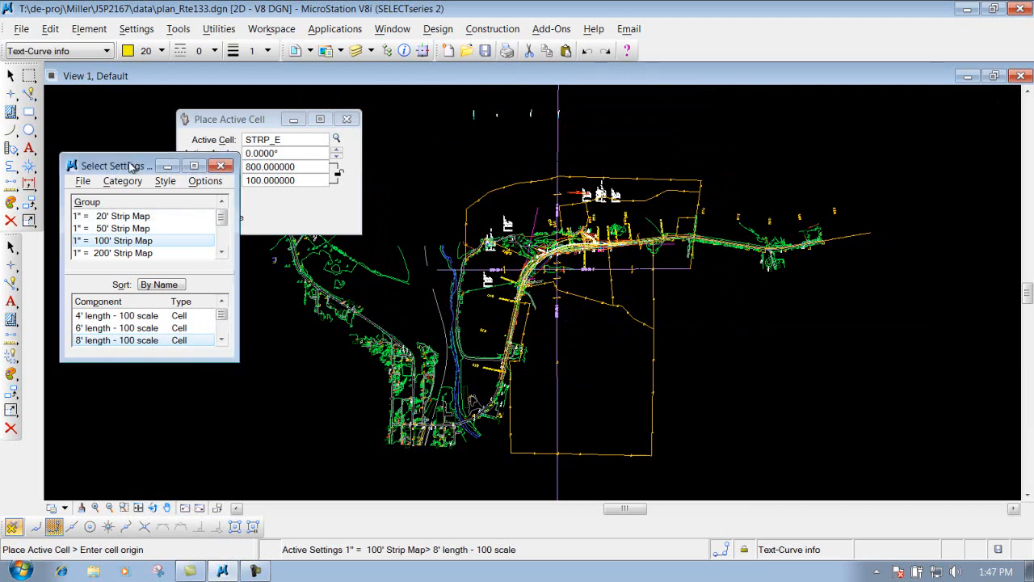
# Place the STRP_E strip map cell once with its origin southwest of the roadway so it frames the alignment, and close the settings.
pyautogui.moveTo(129, 166); pyautogui.dragTo(109, 290)
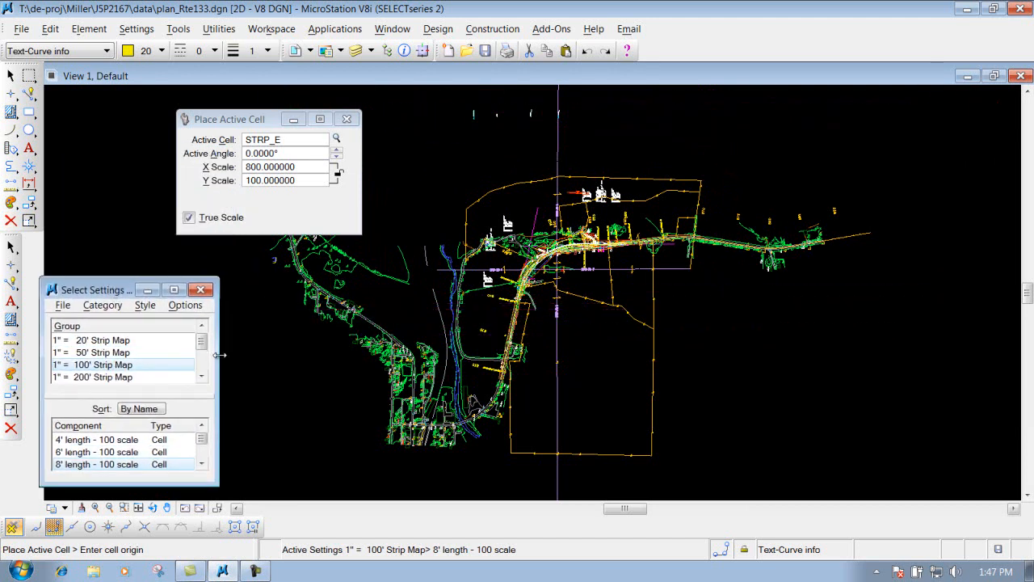
pyautogui.moveTo(223, 121); pyautogui.dragTo(98, 135)
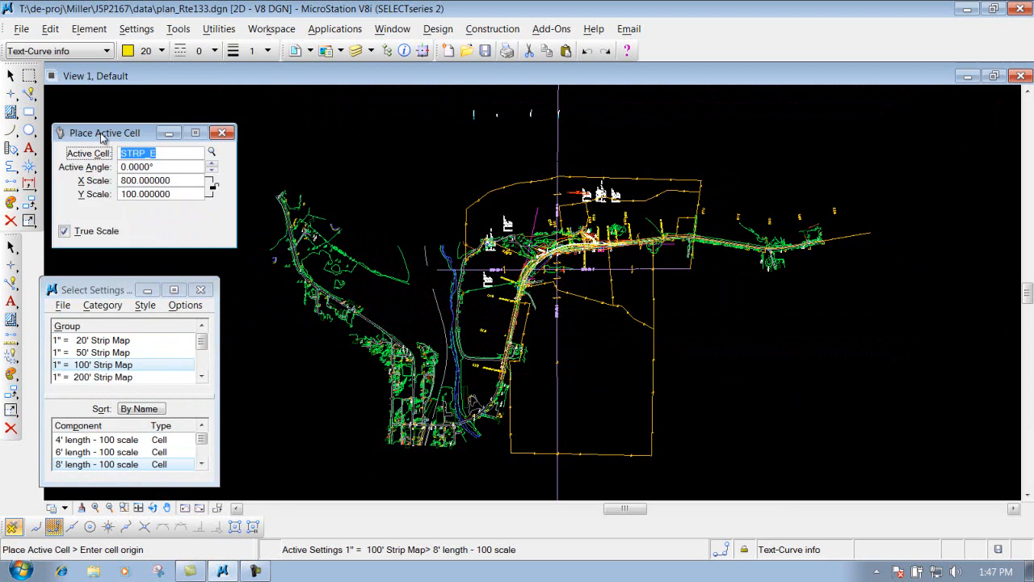
pyautogui.click(237, 507)
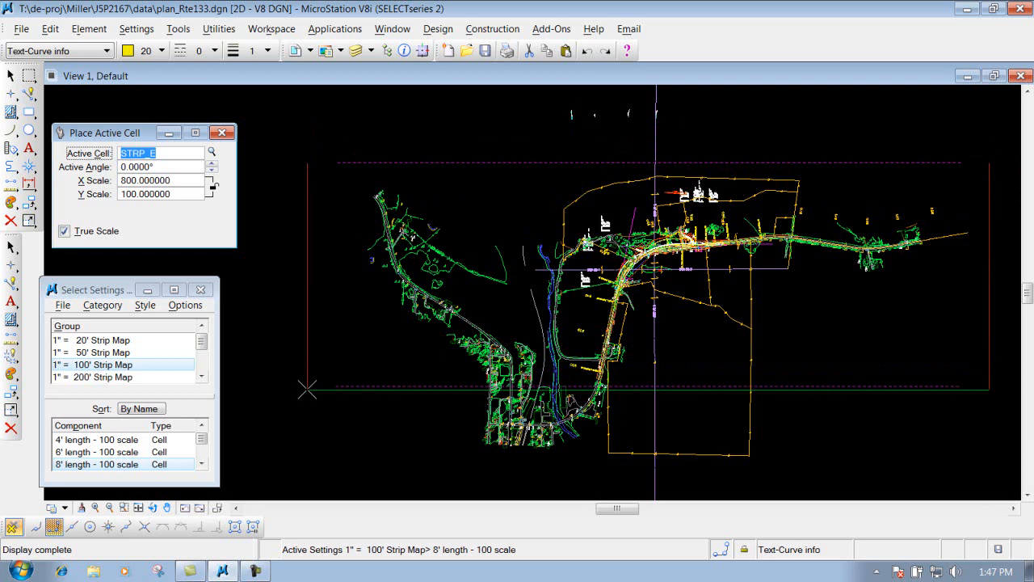
pyautogui.click(305, 384)
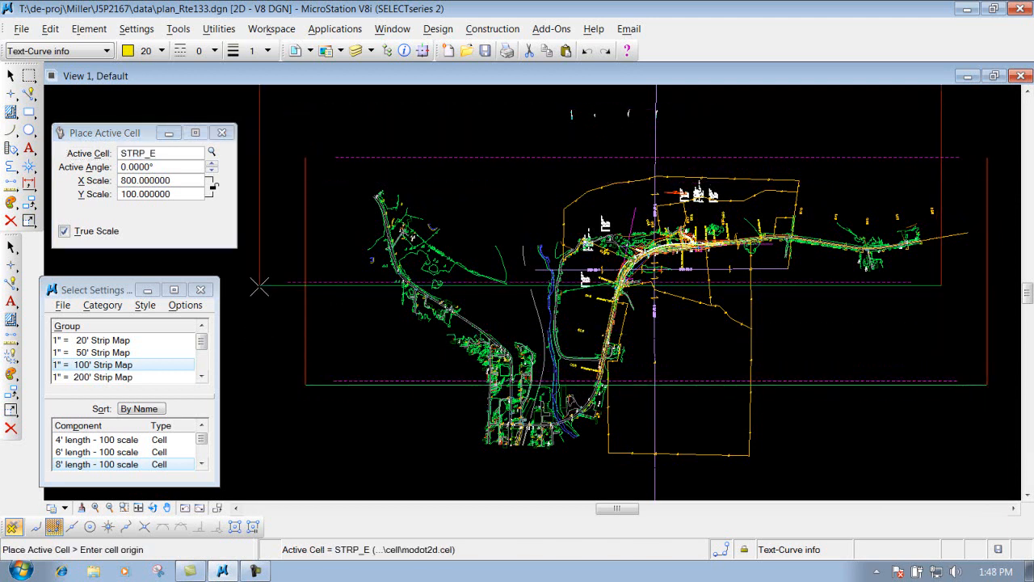
pyautogui.press('Escape')
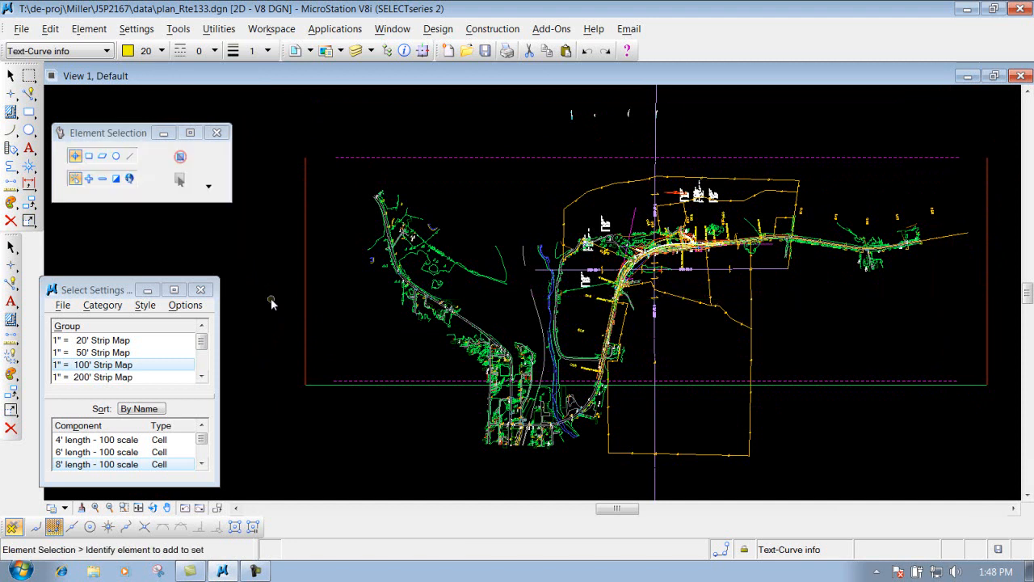
pyautogui.click(200, 289)
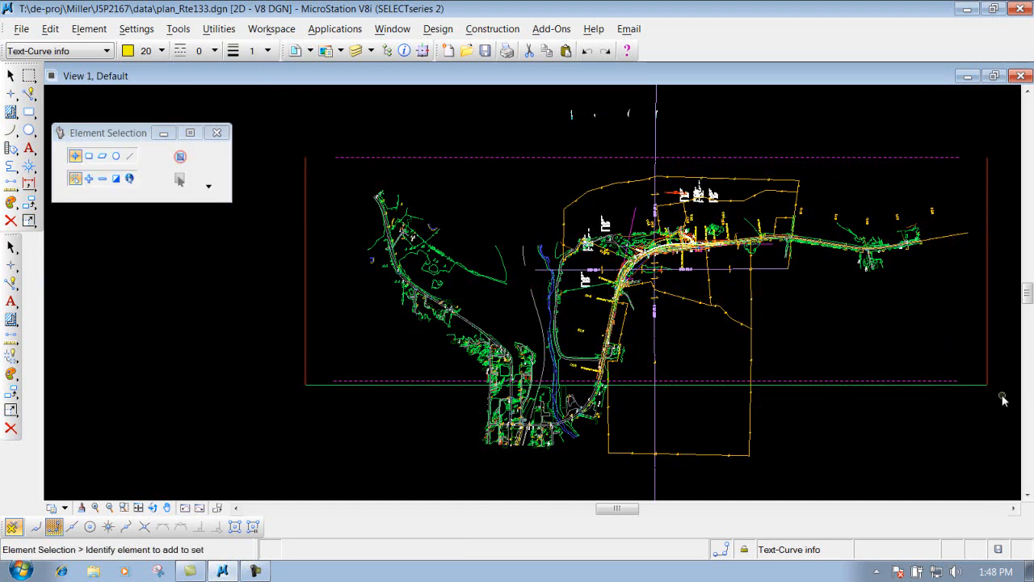
# Try to plot the strip map without a fence around its border.
pyautogui.click(584, 157)
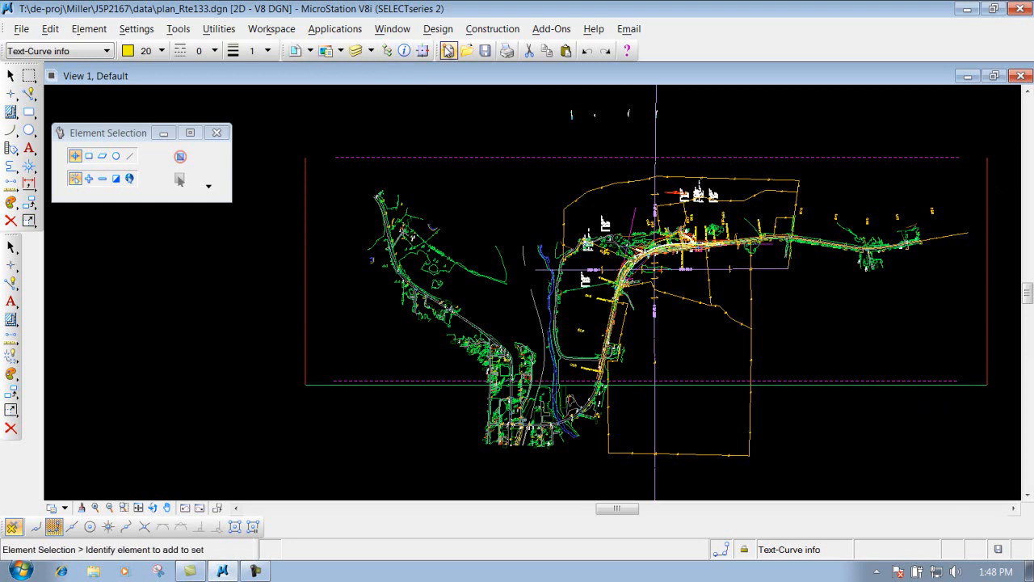
pyautogui.click(506, 51)
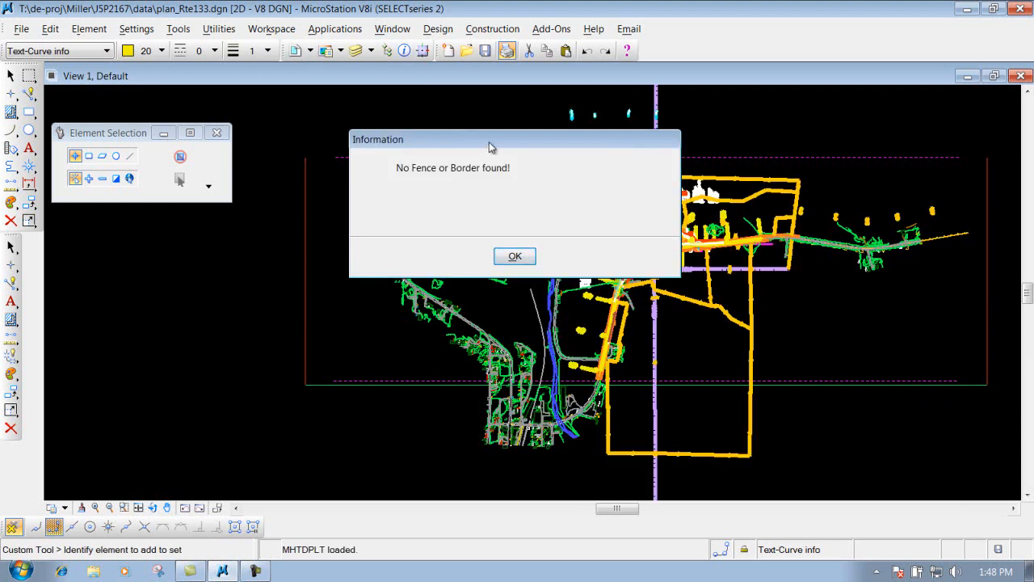
pyautogui.moveTo(492, 143); pyautogui.dragTo(494, 132)
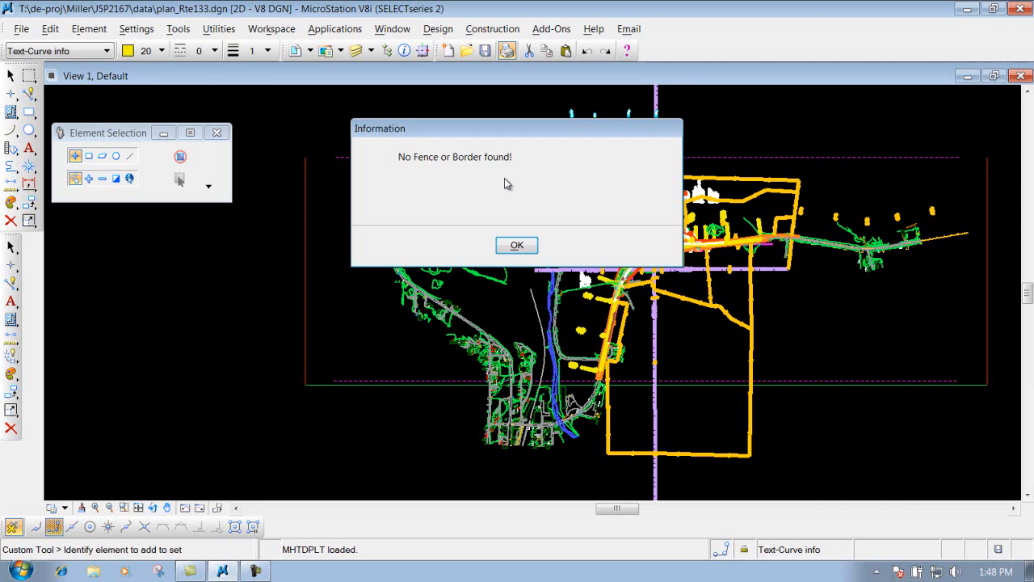
pyautogui.click(517, 246)
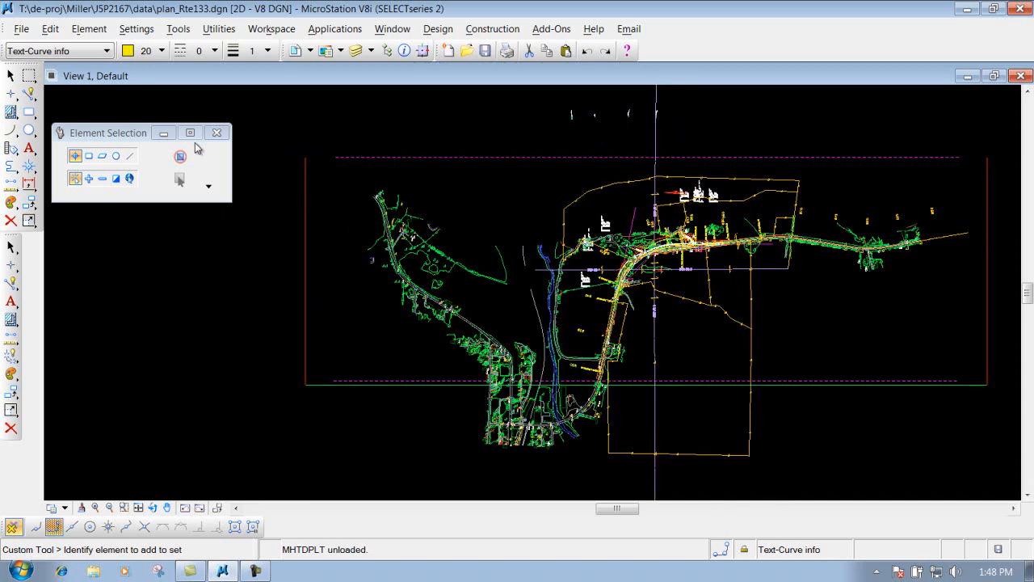
# Place a block fence in Inside mode, snapped from the strip map's lower-left corner to its upper-right corner.
pyautogui.click(29, 77)
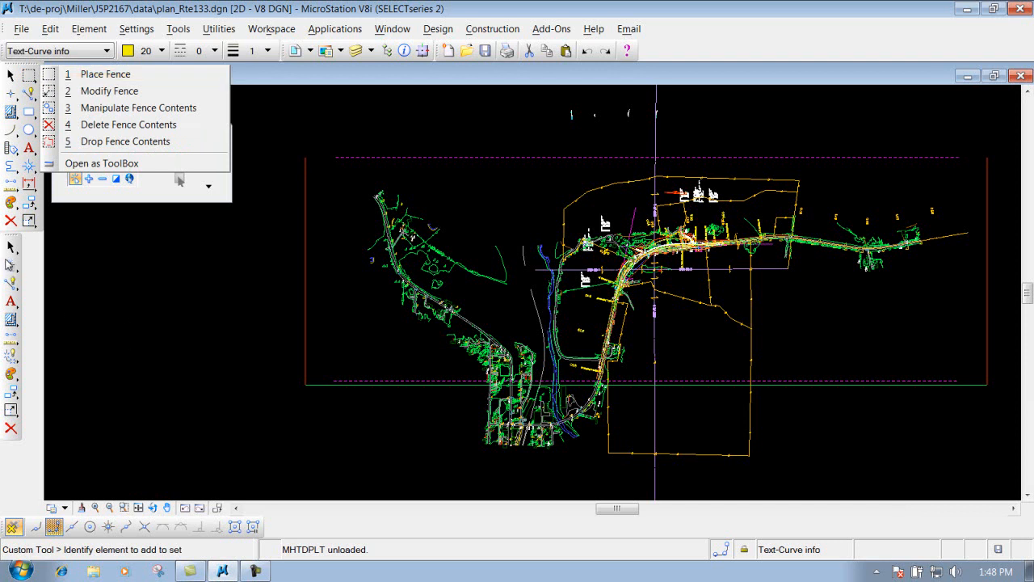
pyautogui.click(10, 244)
pyautogui.click(12, 248)
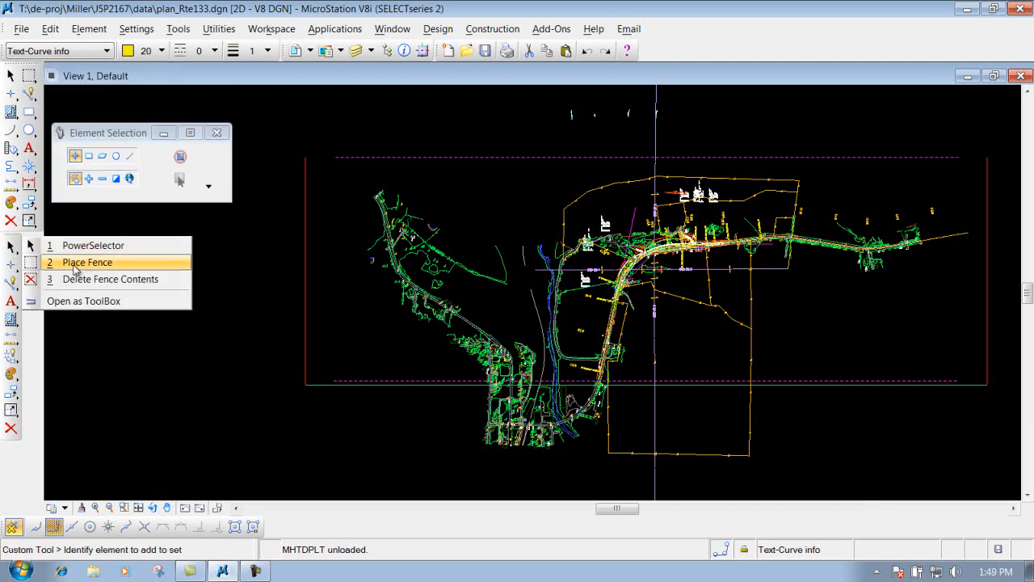
pyautogui.click(78, 262)
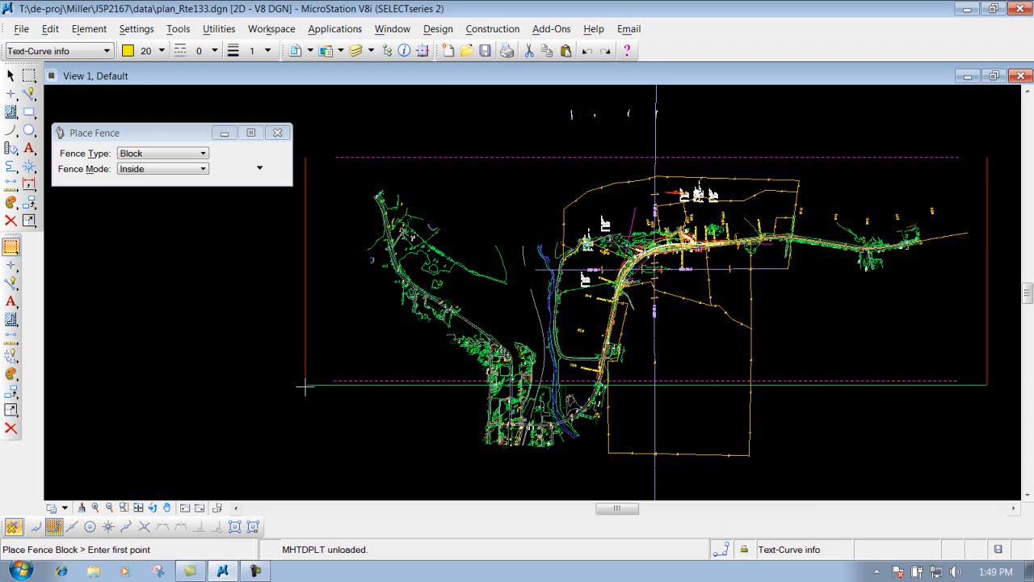
pyautogui.middleClick(306, 385)
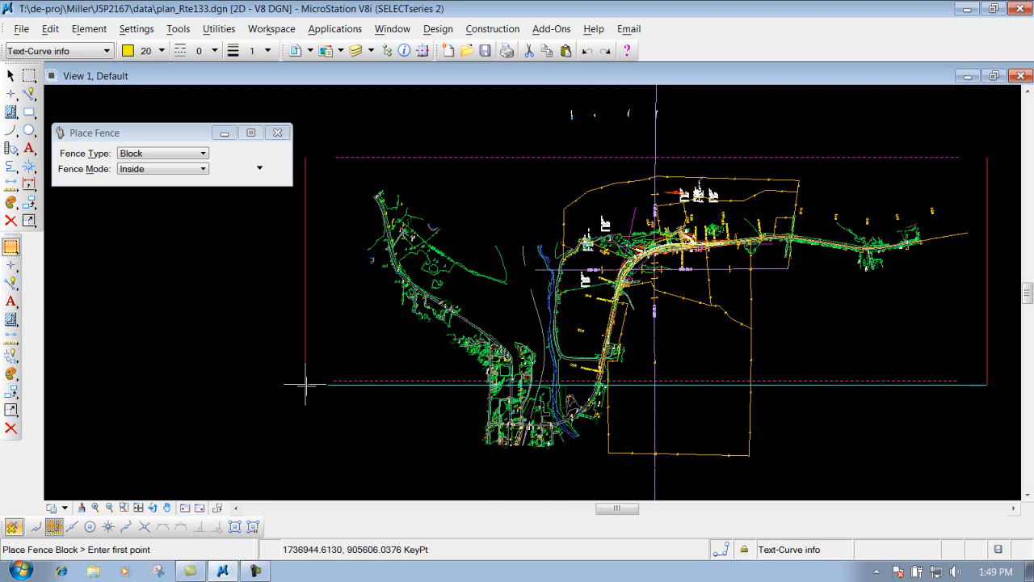
pyautogui.click(339, 429)
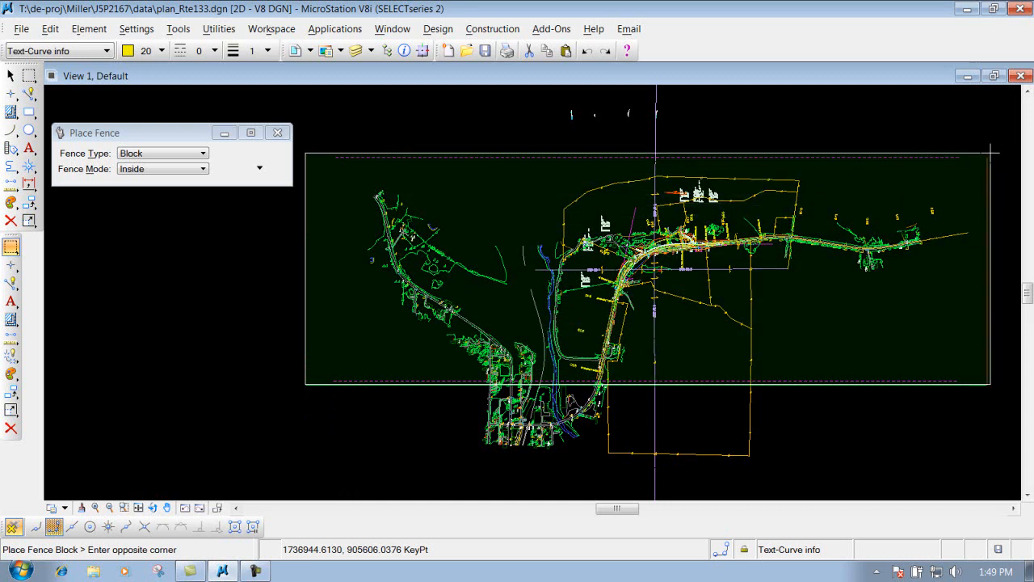
pyautogui.click(981, 160)
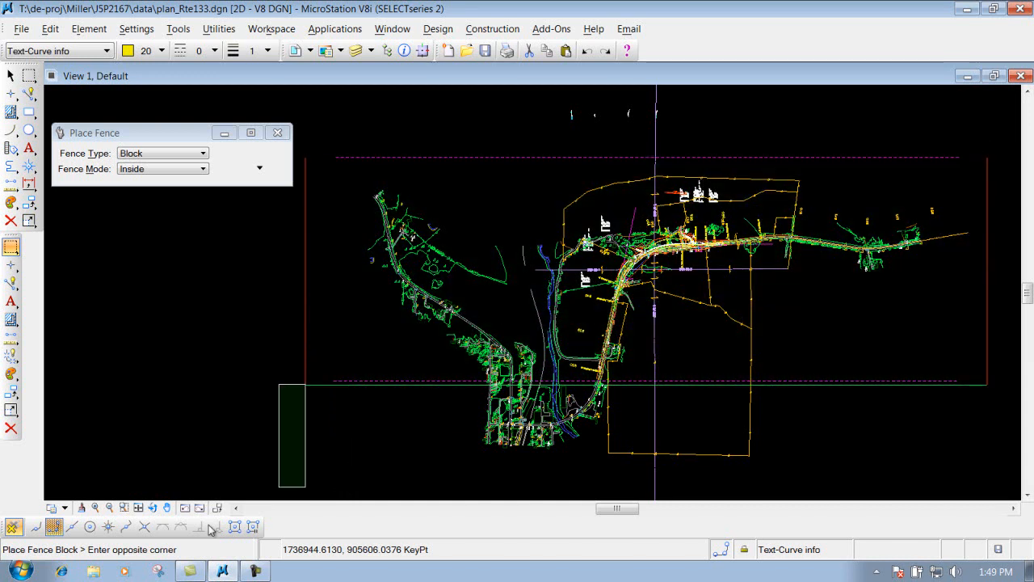
pyautogui.click(11, 527)
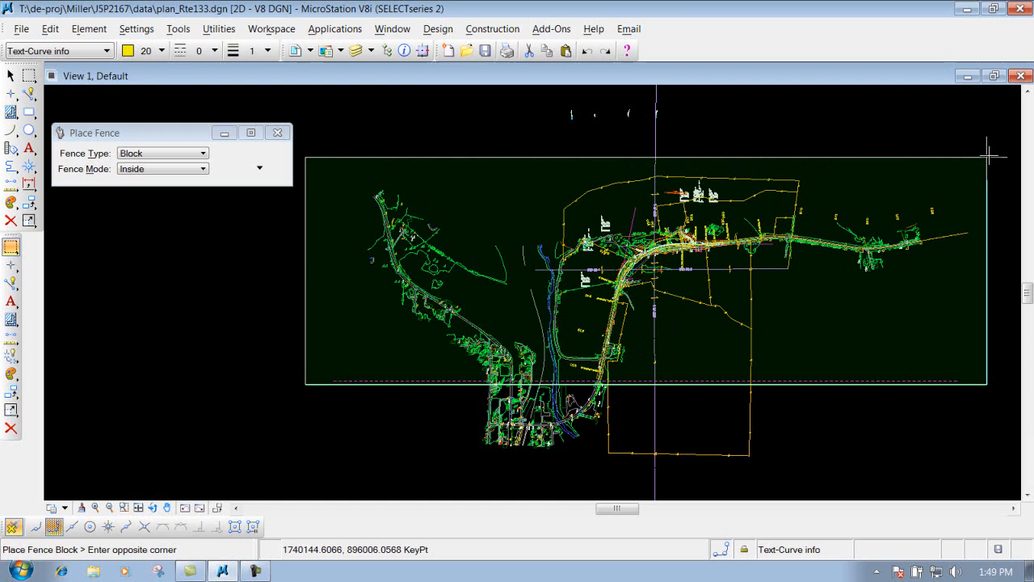
pyautogui.click(950, 188)
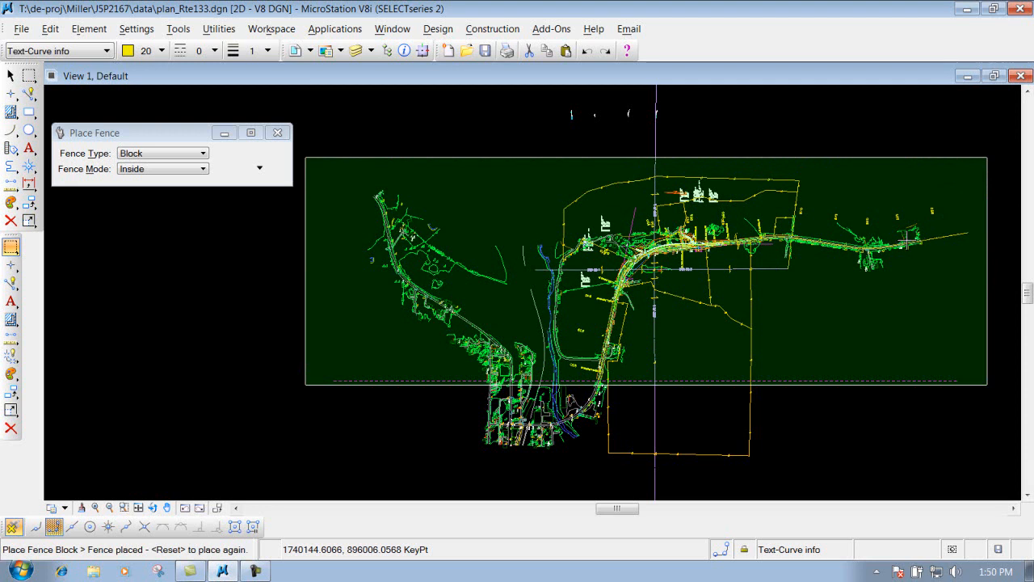
# Start a MODOT plot of the fenced strip map and set the plotter to Ocetcs500.
pyautogui.click(508, 52)
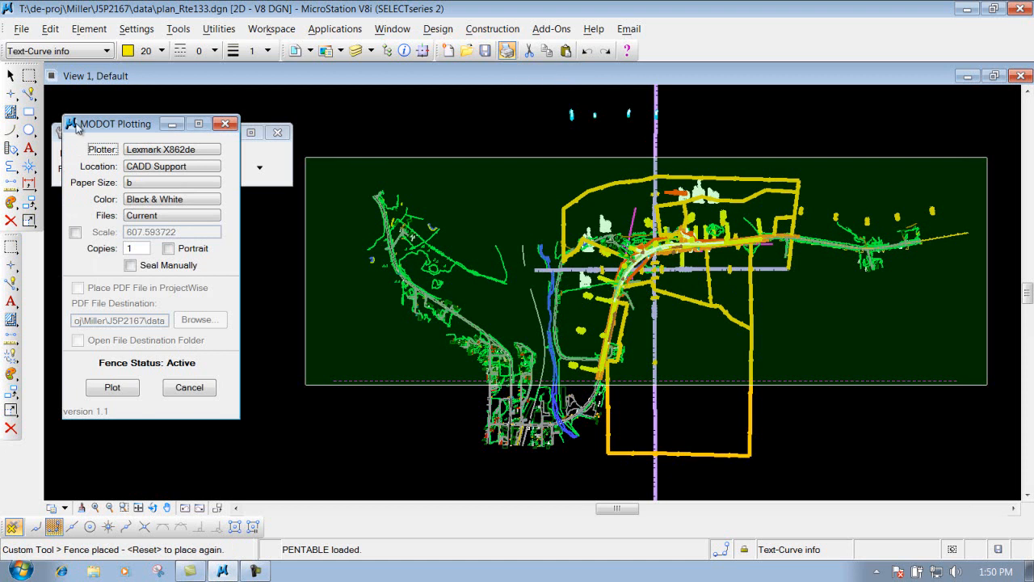
pyautogui.moveTo(114, 124); pyautogui.dragTo(123, 134)
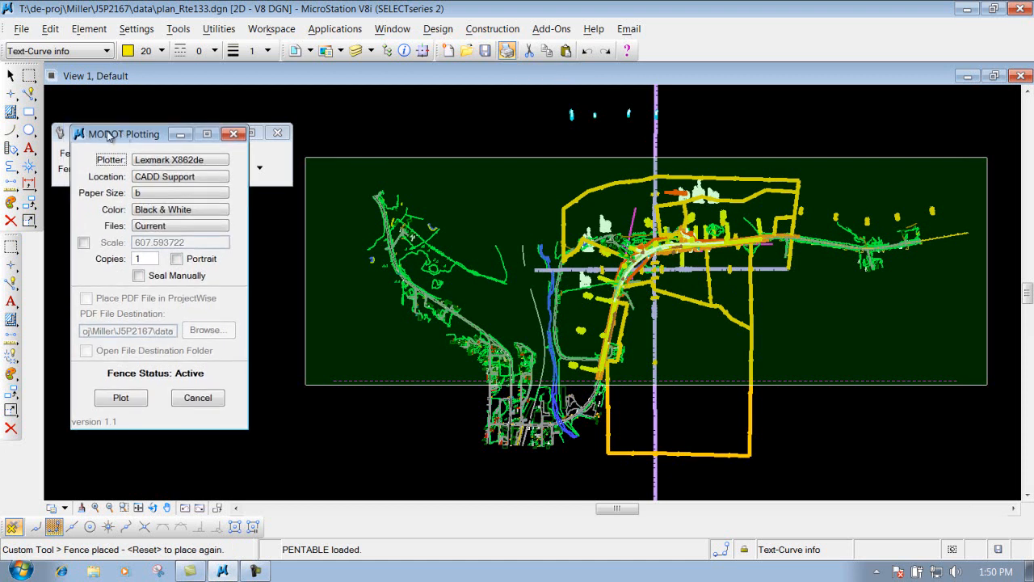
pyautogui.click(155, 160)
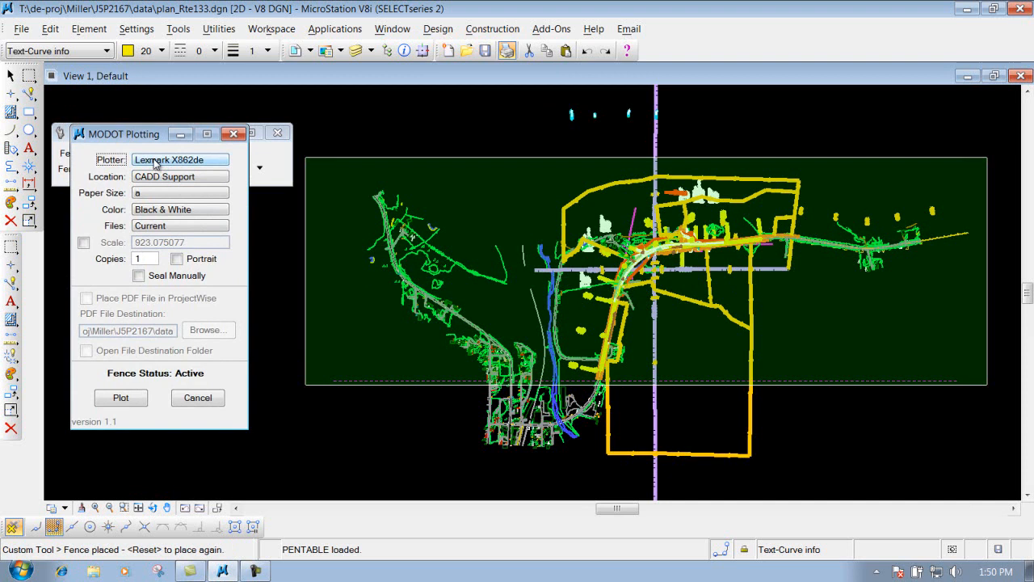
pyautogui.click(197, 161)
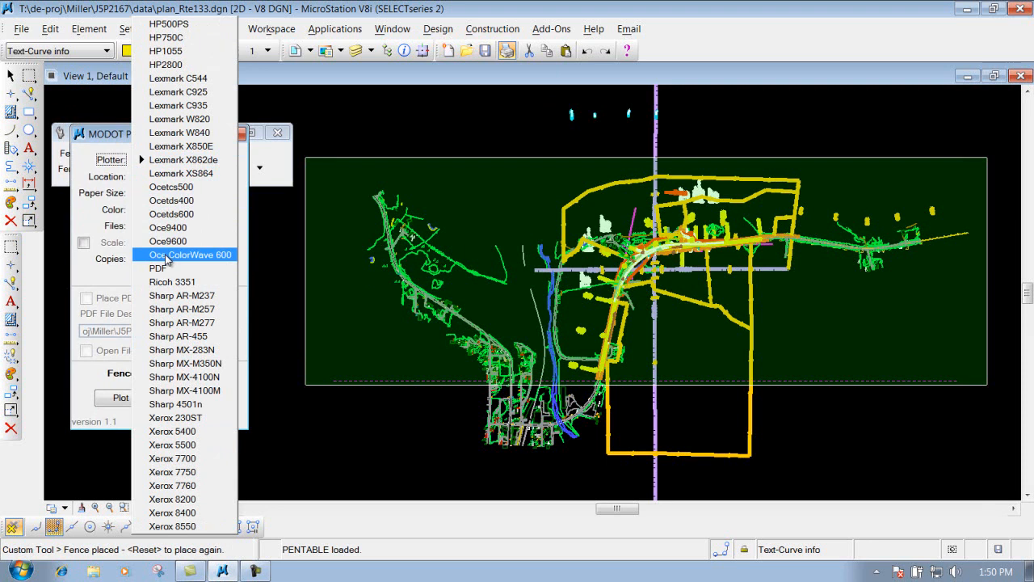
pyautogui.click(172, 191)
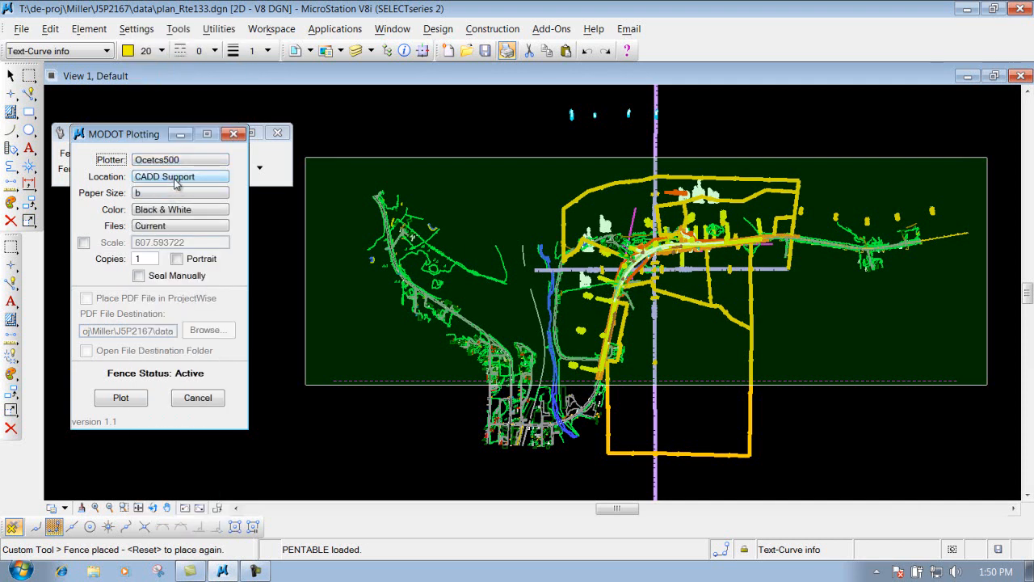
# Set the plot location to CADD Support, the paper size to Long and the color to Black & White.
pyautogui.click(178, 179)
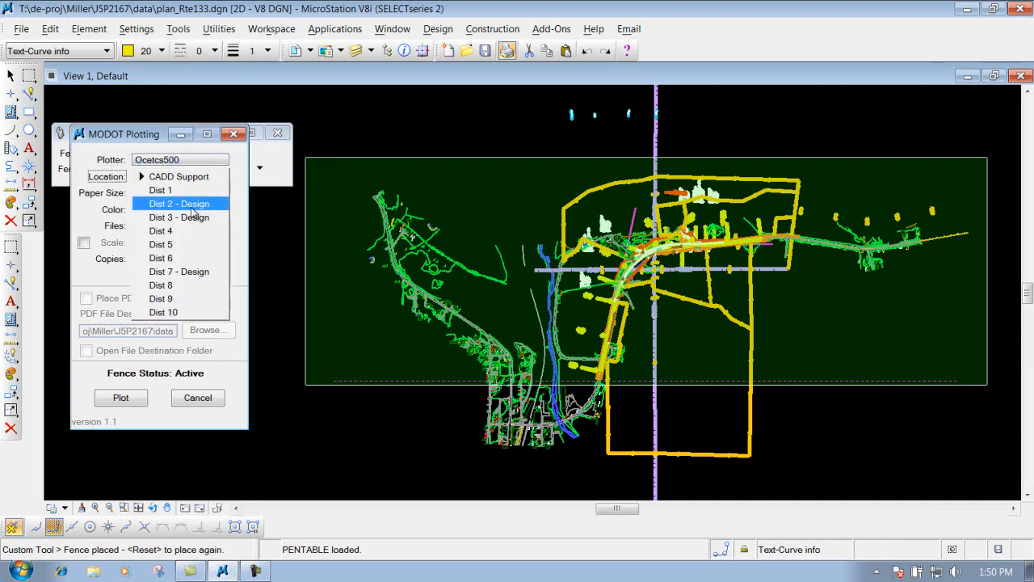
pyautogui.click(207, 177)
pyautogui.click(162, 194)
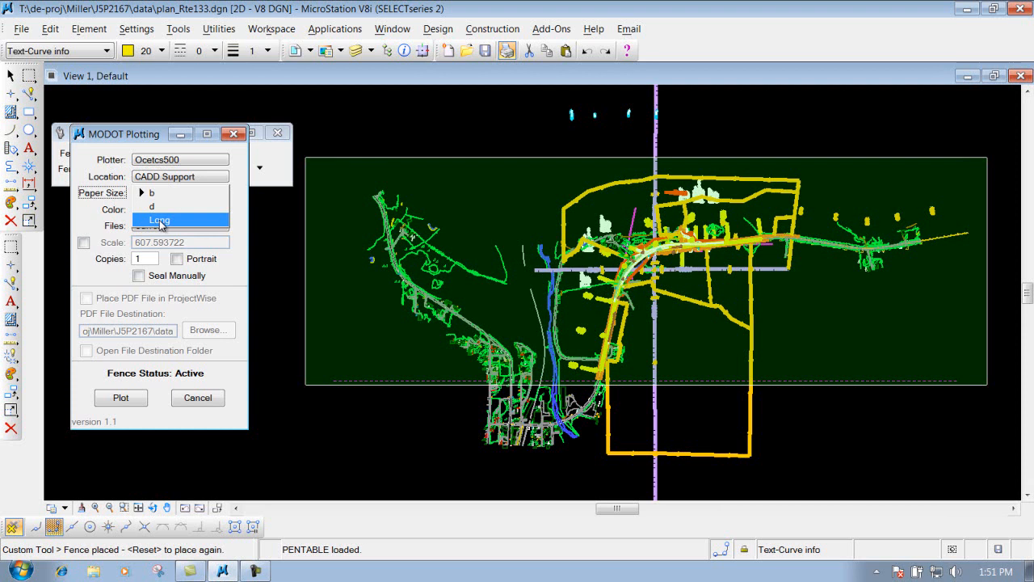
pyautogui.click(160, 220)
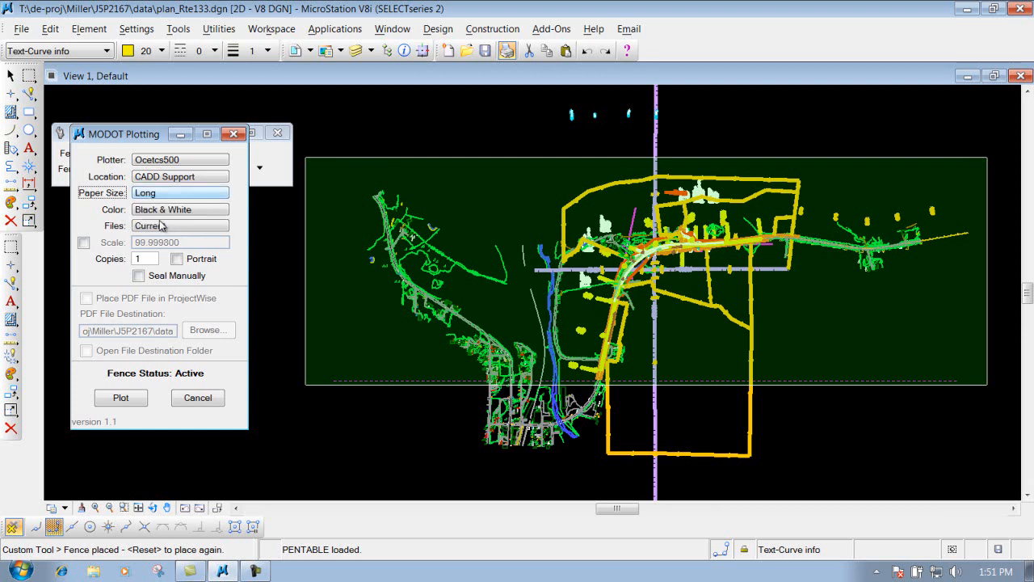
pyautogui.click(176, 211)
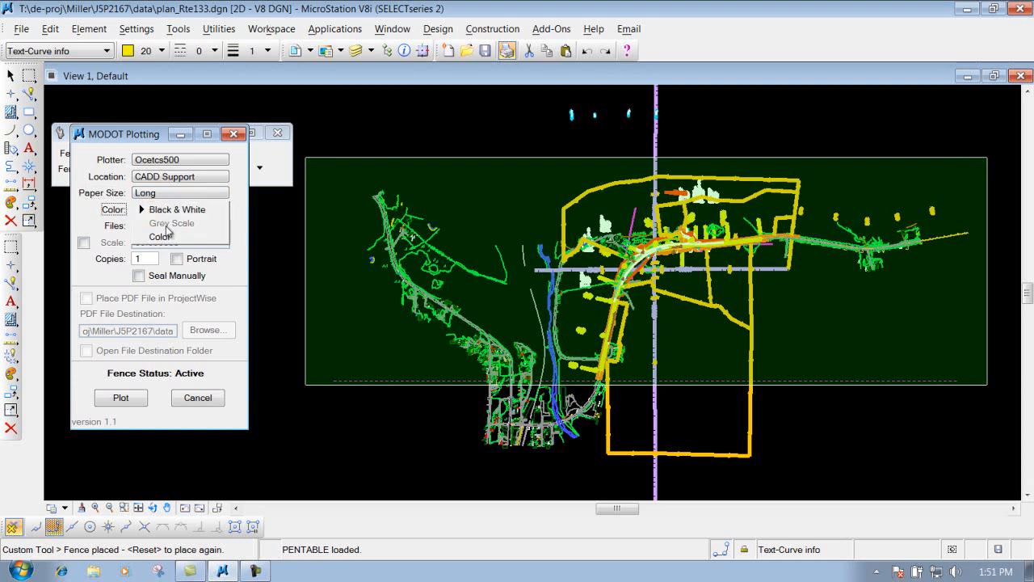
pyautogui.click(180, 211)
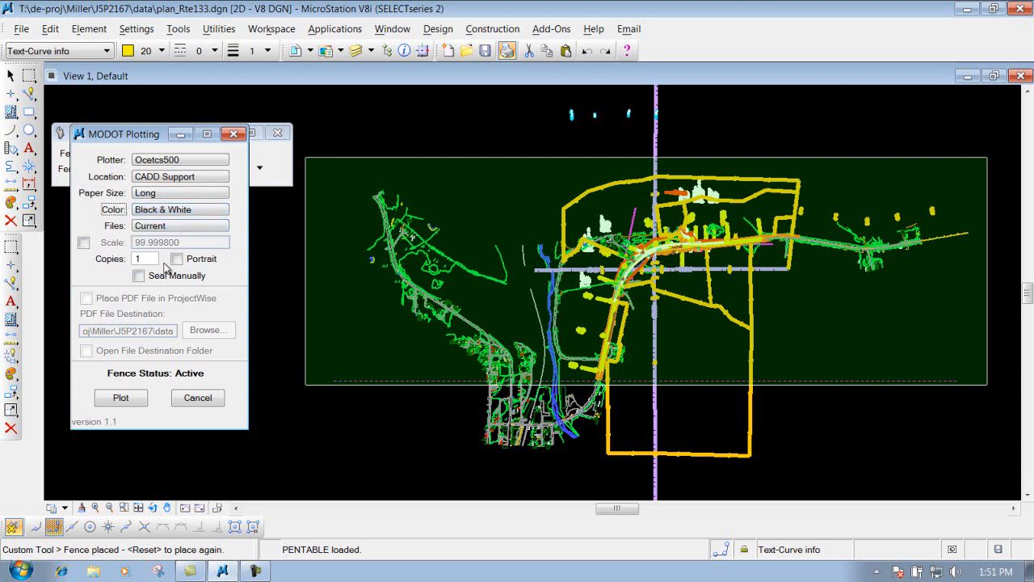